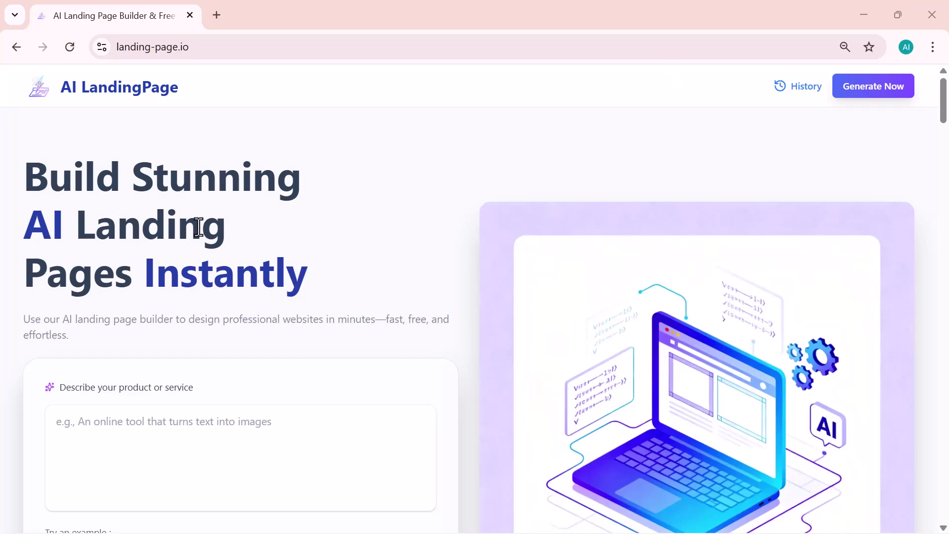
Step: Scroll down through the AI LandingPage home page sections
{"action": "scroll", "coordinate": [199, 228], "scroll_direction": "down", "scroll_amount": 1}
{"action": "scroll", "coordinate": [198, 227], "scroll_direction": "down", "scroll_amount": 1}
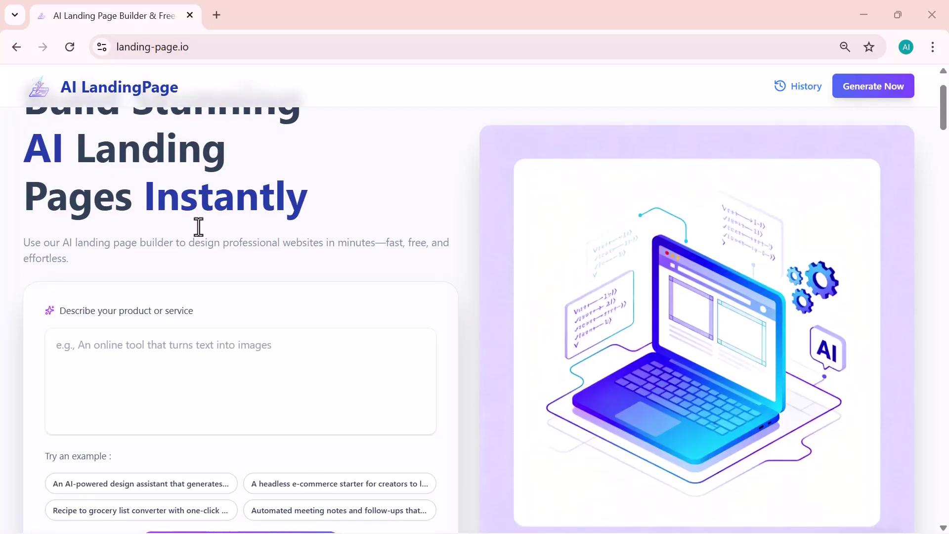
{"action": "scroll", "coordinate": [198, 227], "scroll_direction": "down", "scroll_amount": 1}
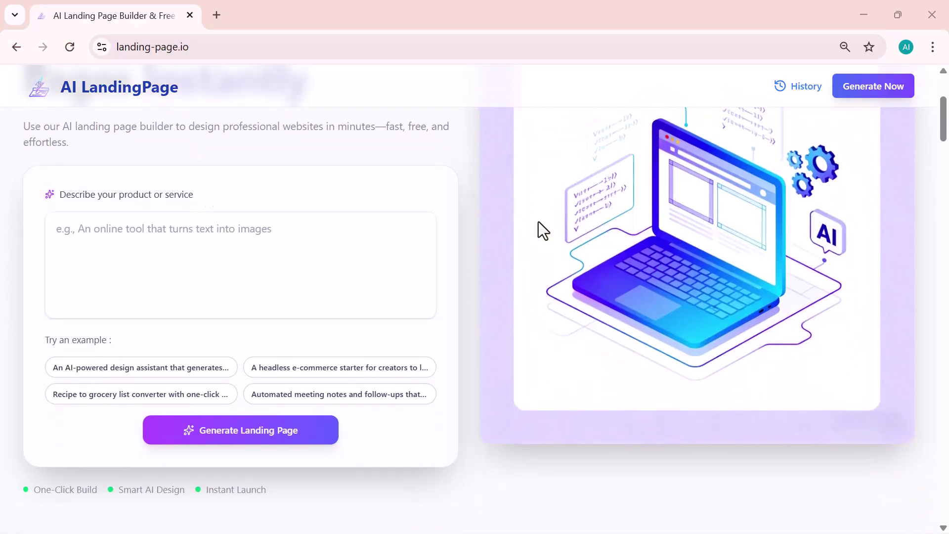
{"action": "scroll", "coordinate": [523, 304], "scroll_direction": "down", "scroll_amount": 2}
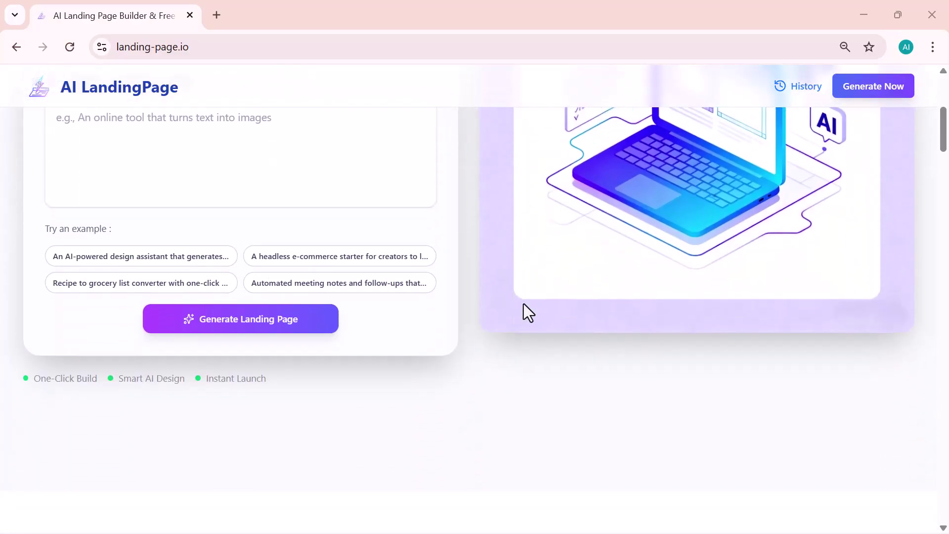
{"action": "scroll", "coordinate": [523, 304], "scroll_direction": "down", "scroll_amount": 7}
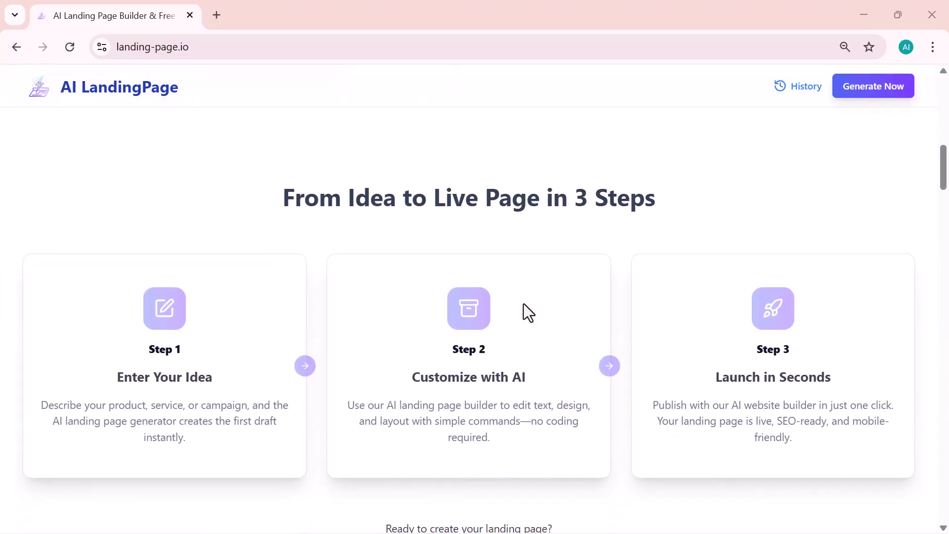
{"action": "scroll", "coordinate": [523, 304], "scroll_direction": "down", "scroll_amount": 2}
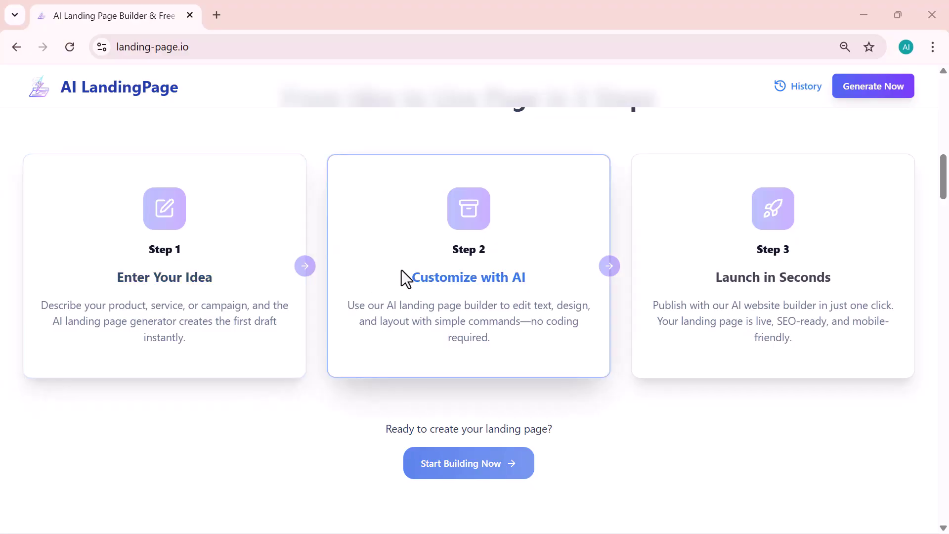
{"action": "scroll", "coordinate": [714, 269], "scroll_direction": "down", "scroll_amount": 2}
{"action": "scroll", "coordinate": [710, 260], "scroll_direction": "down", "scroll_amount": 5}
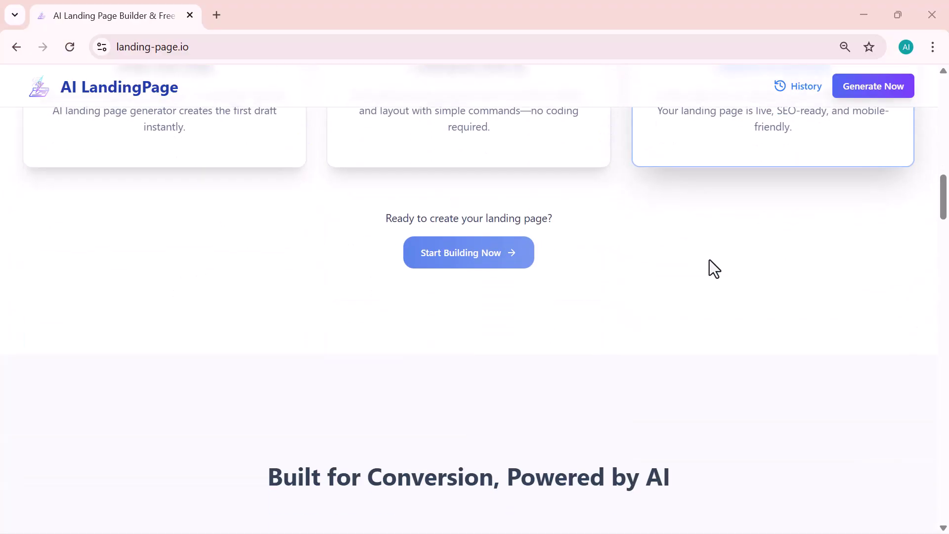
{"action": "scroll", "coordinate": [710, 260], "scroll_direction": "down", "scroll_amount": 5}
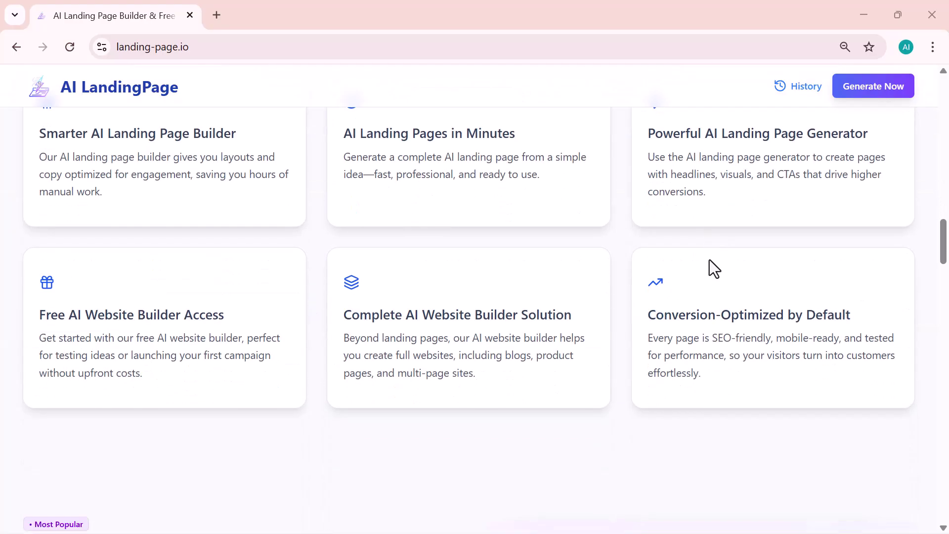
{"action": "scroll", "coordinate": [709, 260], "scroll_direction": "down", "scroll_amount": 5}
{"action": "scroll", "coordinate": [710, 260], "scroll_direction": "down", "scroll_amount": 1}
{"action": "scroll", "coordinate": [710, 259], "scroll_direction": "down", "scroll_amount": 2}
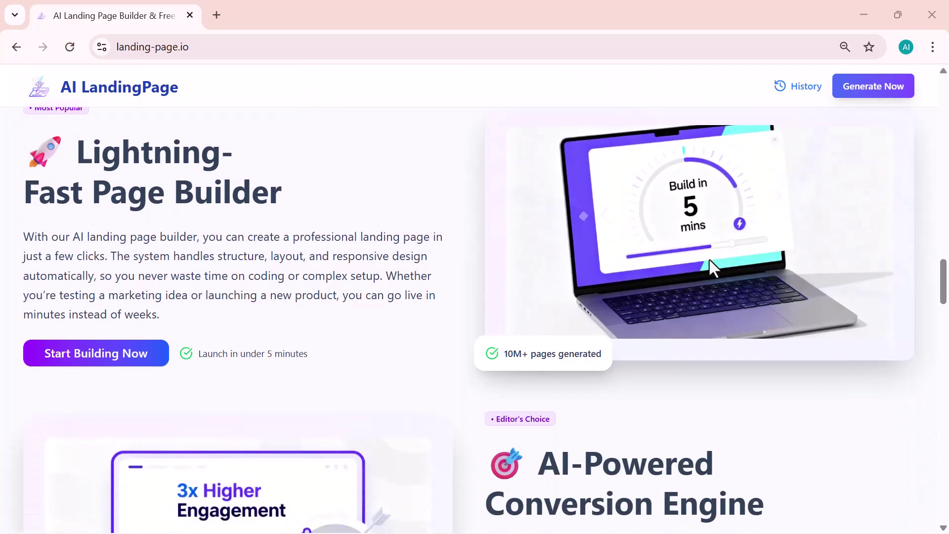
{"action": "scroll", "coordinate": [709, 258], "scroll_direction": "down", "scroll_amount": 2}
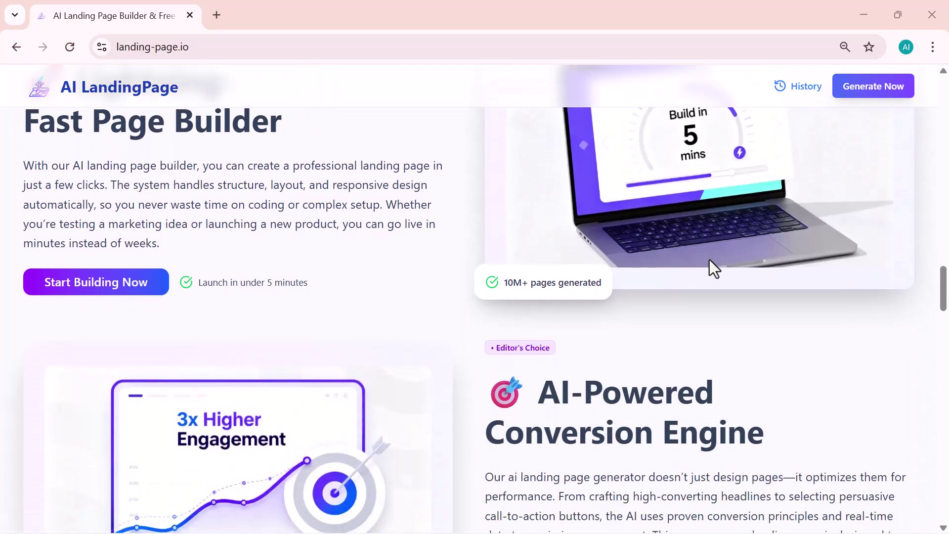
{"action": "scroll", "coordinate": [709, 259], "scroll_direction": "up", "scroll_amount": 2}
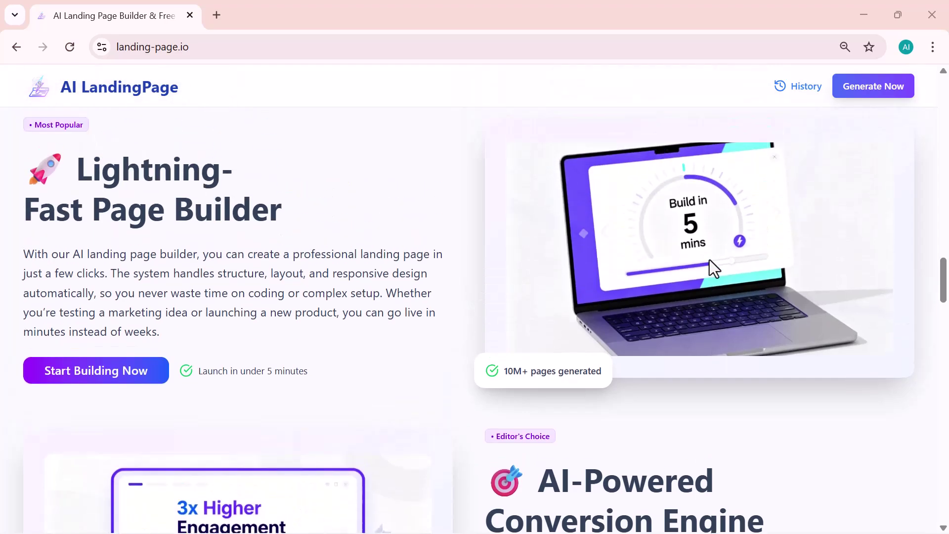
{"action": "scroll", "coordinate": [710, 260], "scroll_direction": "down", "scroll_amount": 4}
{"action": "scroll", "coordinate": [710, 259], "scroll_direction": "down", "scroll_amount": 4}
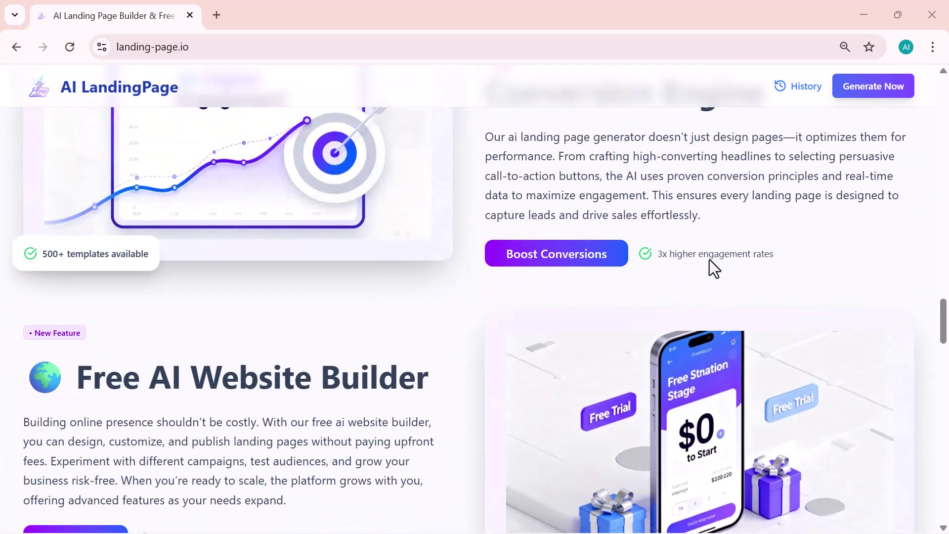
{"action": "scroll", "coordinate": [710, 259], "scroll_direction": "down", "scroll_amount": 5}
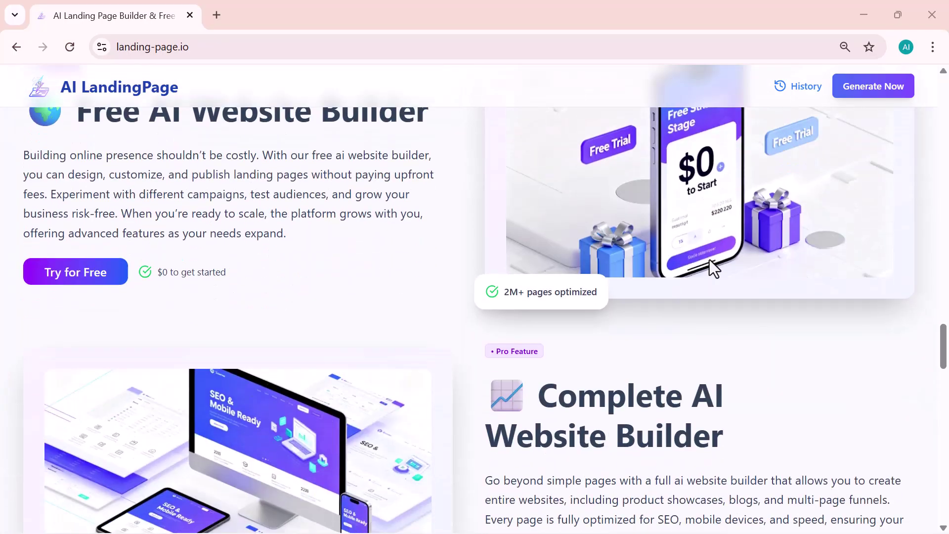
{"action": "scroll", "coordinate": [710, 260], "scroll_direction": "down", "scroll_amount": 4}
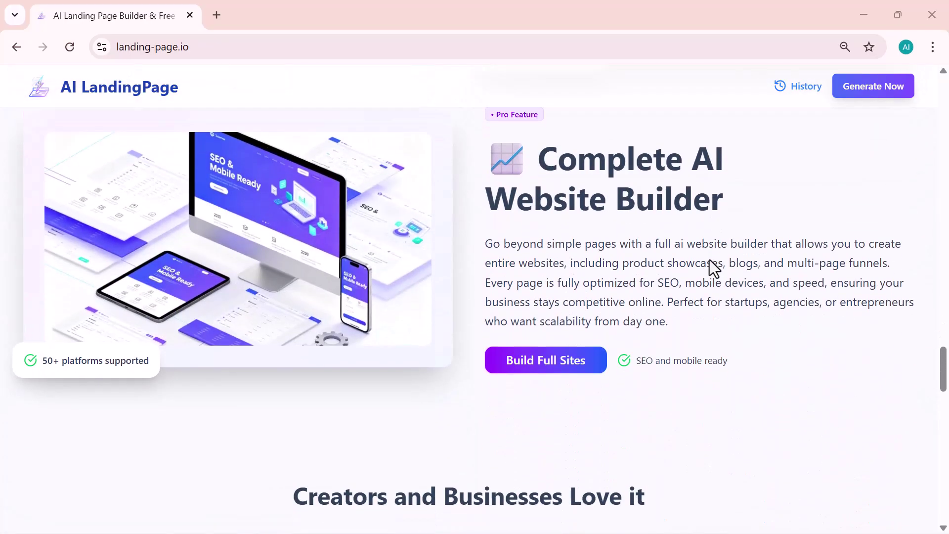
{"action": "scroll", "coordinate": [710, 259], "scroll_direction": "down", "scroll_amount": 10}
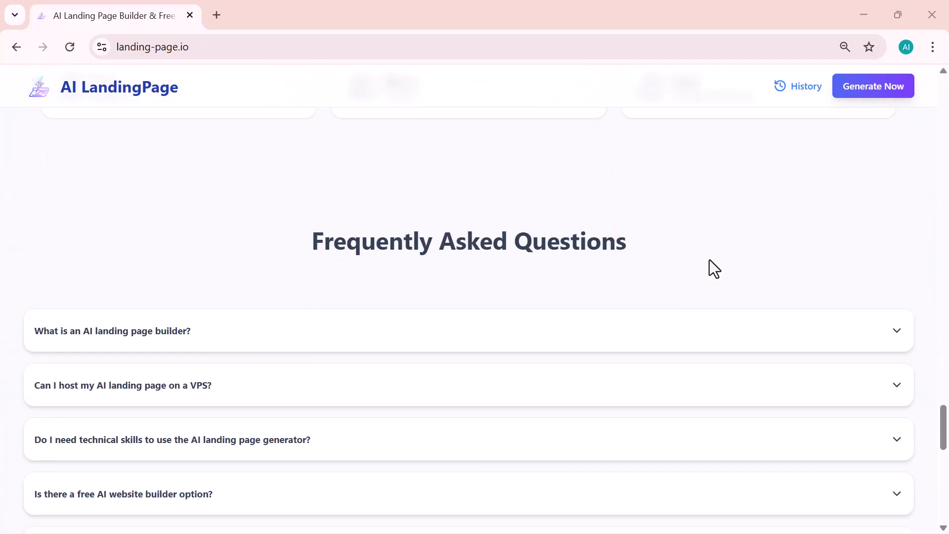
Step: Back at the top, paste the digital marketing company description into the product box and press Enter
{"action": "key", "text": "alt+Left"}
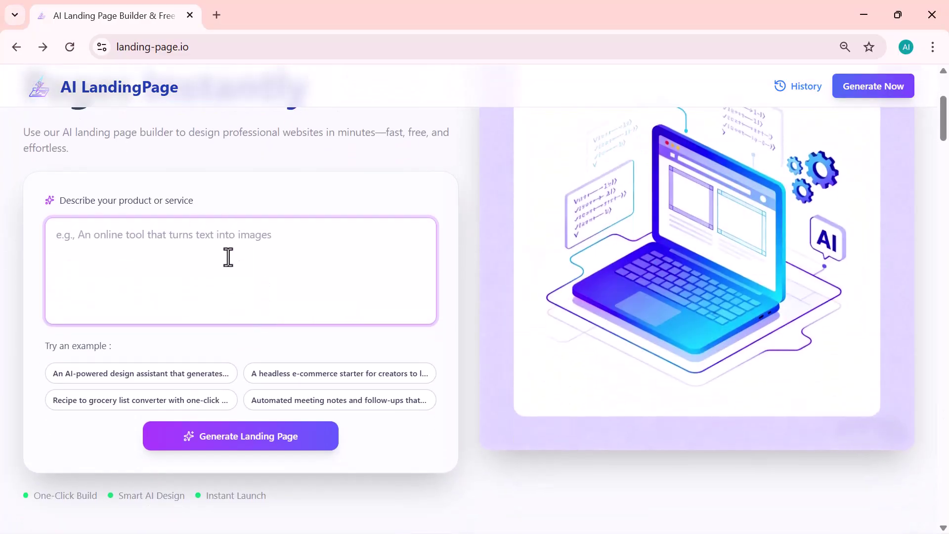
{"action": "scroll", "coordinate": [197, 297], "scroll_direction": "up", "scroll_amount": 2}
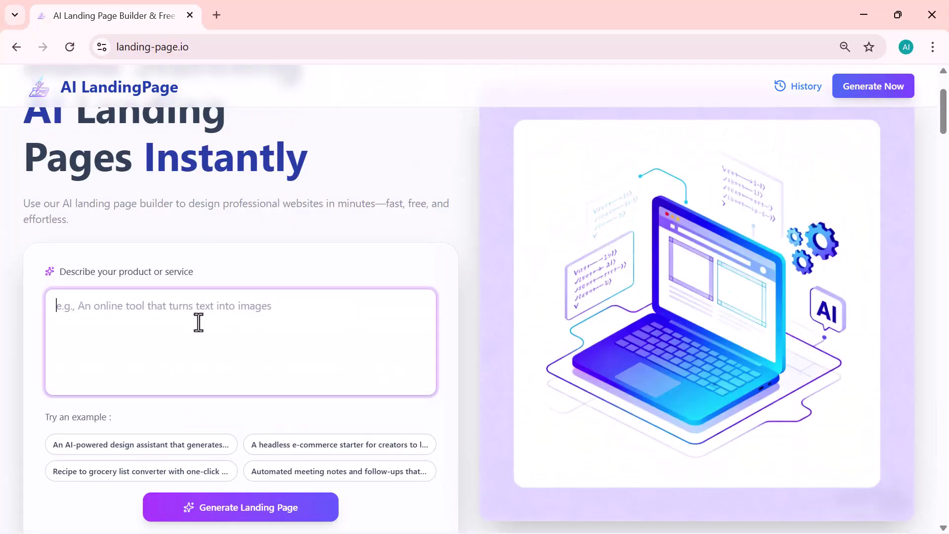
{"action": "type", "text": "A digital marketing company that boosts online visibility through SEO, paid ads, and creative branding."}
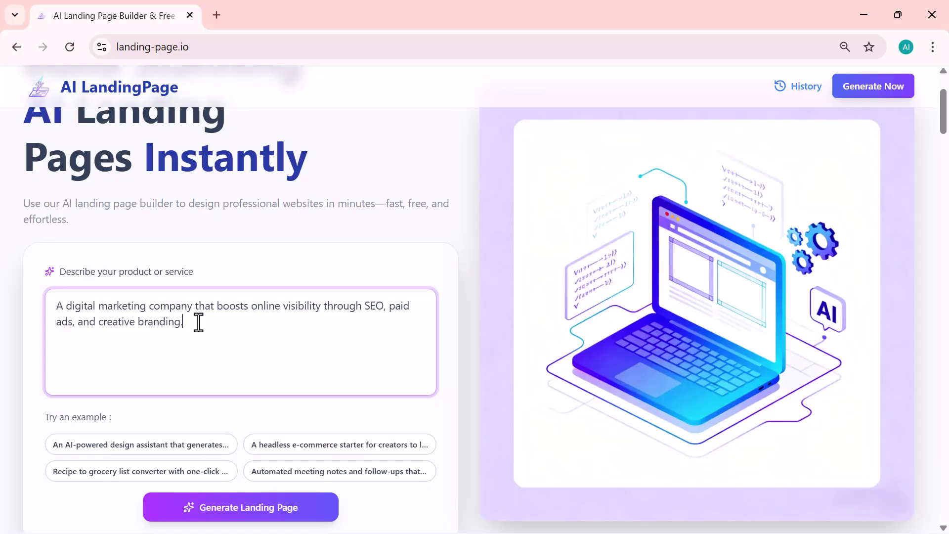
{"action": "scroll", "coordinate": [198, 322], "scroll_direction": "down", "scroll_amount": 1}
{"action": "scroll", "coordinate": [199, 322], "scroll_direction": "down", "scroll_amount": 1}
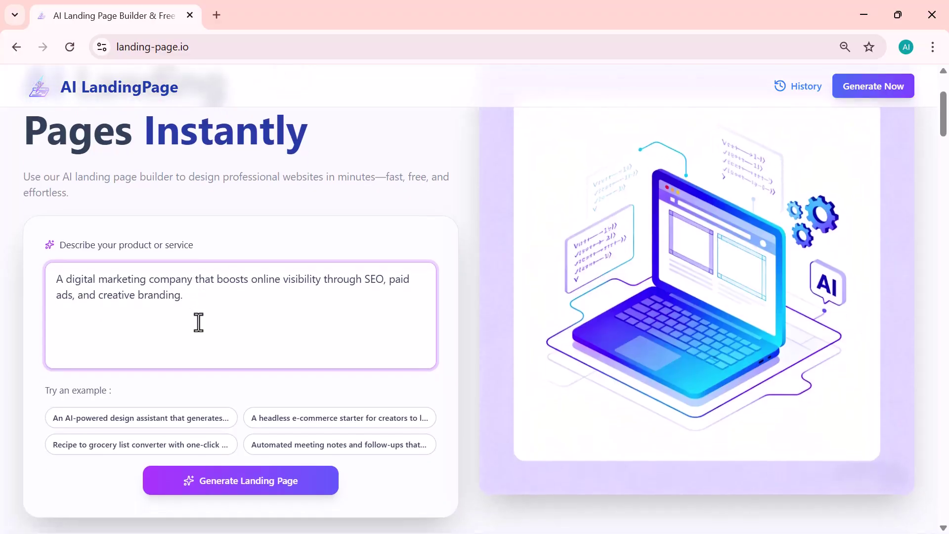
{"action": "scroll", "coordinate": [198, 322], "scroll_direction": "down", "scroll_amount": 3}
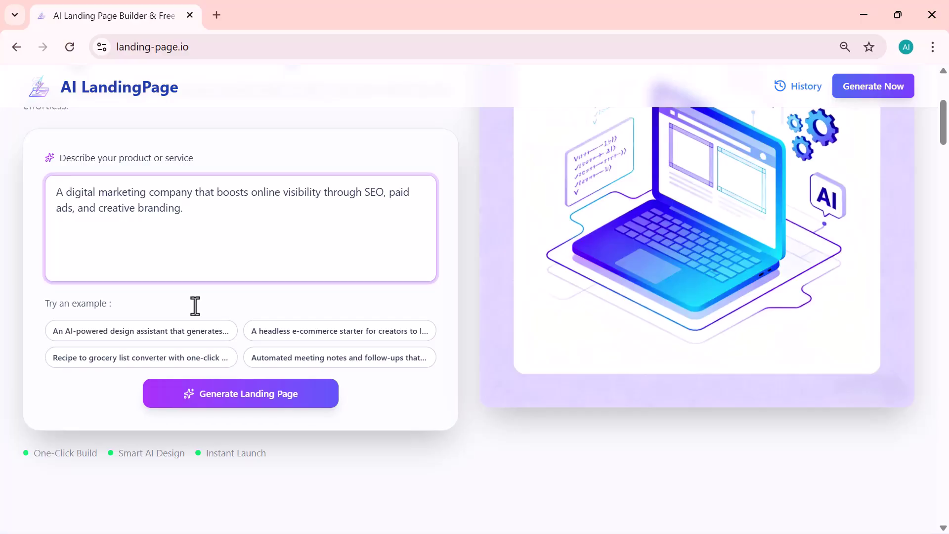
{"action": "key", "text": "Return"}
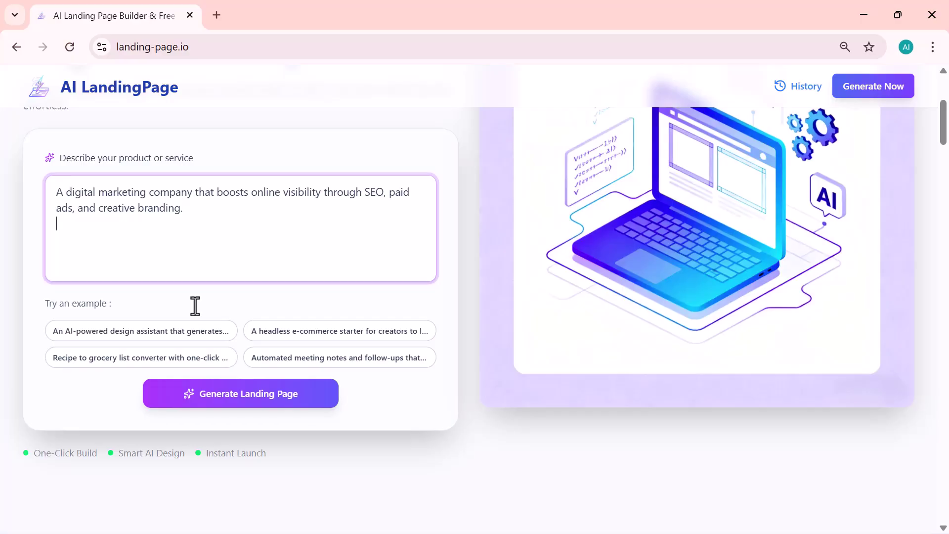
Step: Generate the landing page from the digital marketing description
{"action": "left_click", "coordinate": [216, 399]}
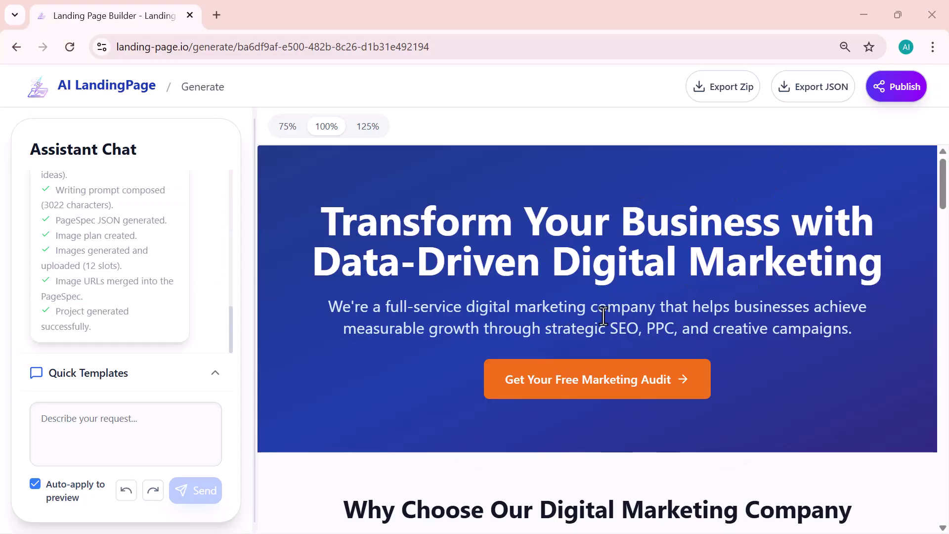
{"action": "scroll", "coordinate": [603, 316], "scroll_direction": "down", "scroll_amount": 2}
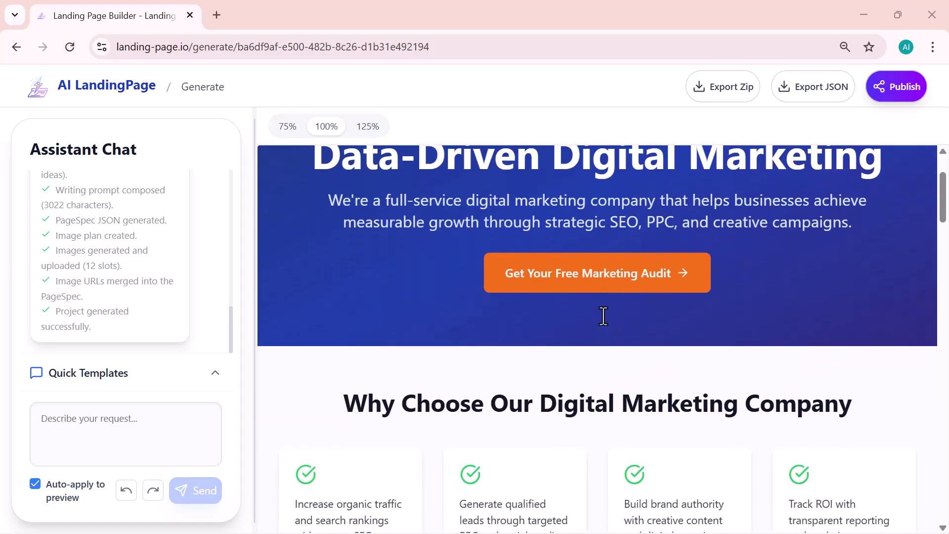
{"action": "scroll", "coordinate": [604, 316], "scroll_direction": "down", "scroll_amount": 3}
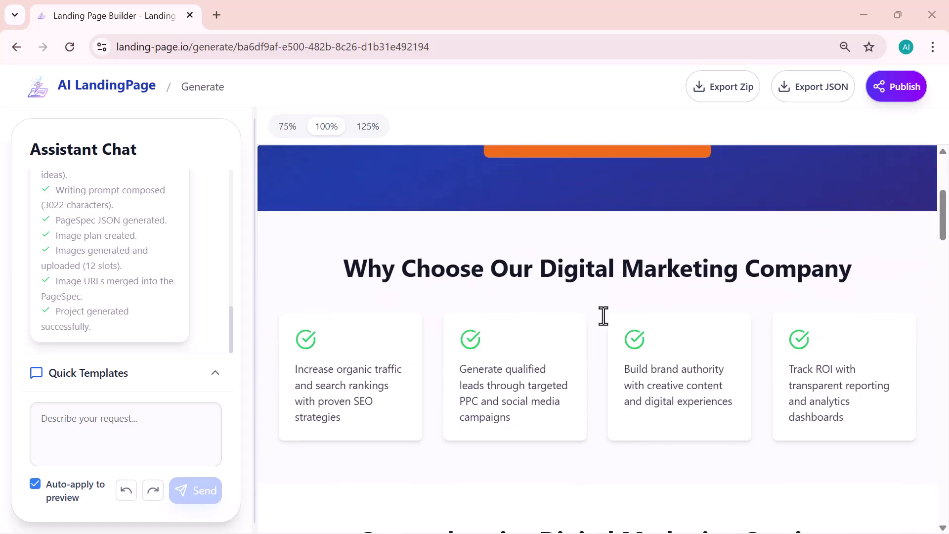
{"action": "scroll", "coordinate": [603, 316], "scroll_direction": "down", "scroll_amount": 7}
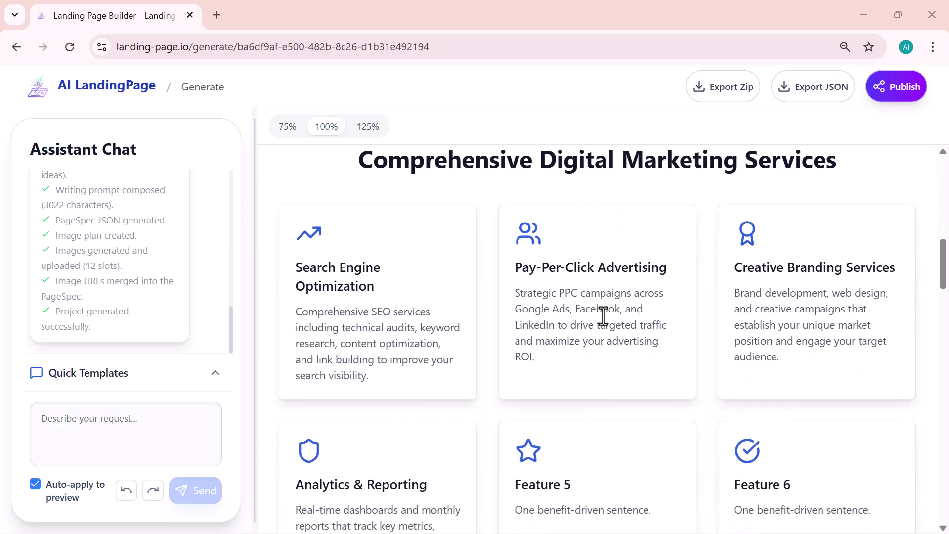
{"action": "scroll", "coordinate": [604, 316], "scroll_direction": "down", "scroll_amount": 6}
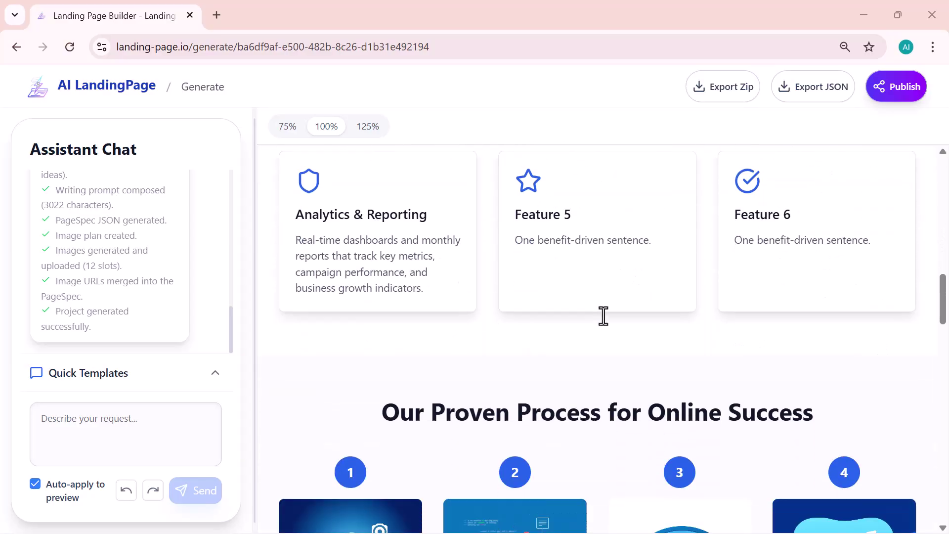
{"action": "scroll", "coordinate": [603, 317], "scroll_direction": "down", "scroll_amount": 4}
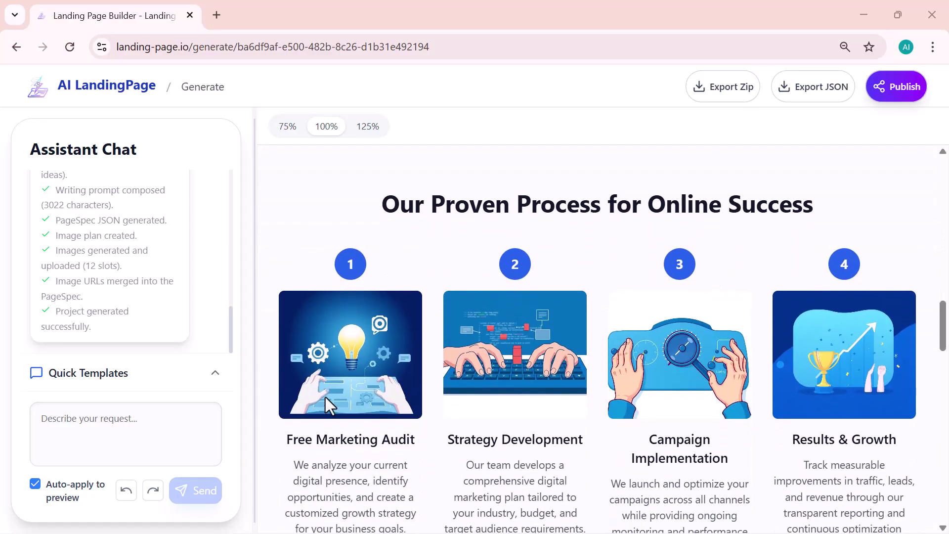
{"action": "scroll", "coordinate": [373, 399], "scroll_direction": "down", "scroll_amount": 2}
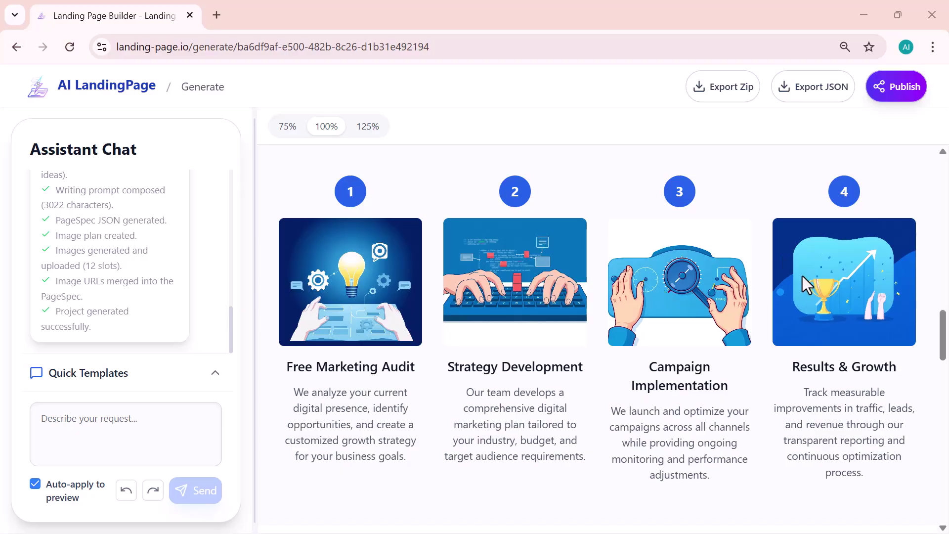
{"action": "scroll", "coordinate": [802, 275], "scroll_direction": "down", "scroll_amount": 3}
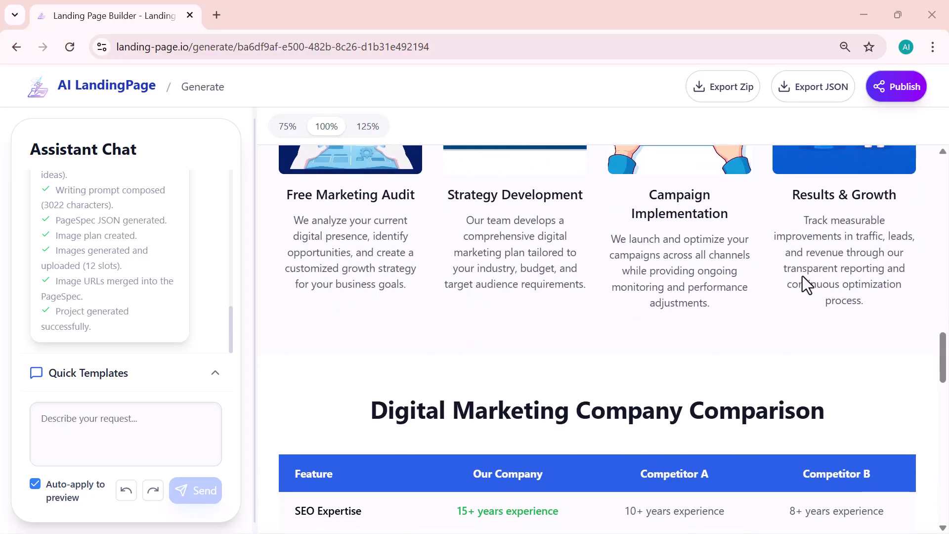
{"action": "scroll", "coordinate": [802, 276], "scroll_direction": "down", "scroll_amount": 3}
{"action": "scroll", "coordinate": [802, 275], "scroll_direction": "down", "scroll_amount": 1}
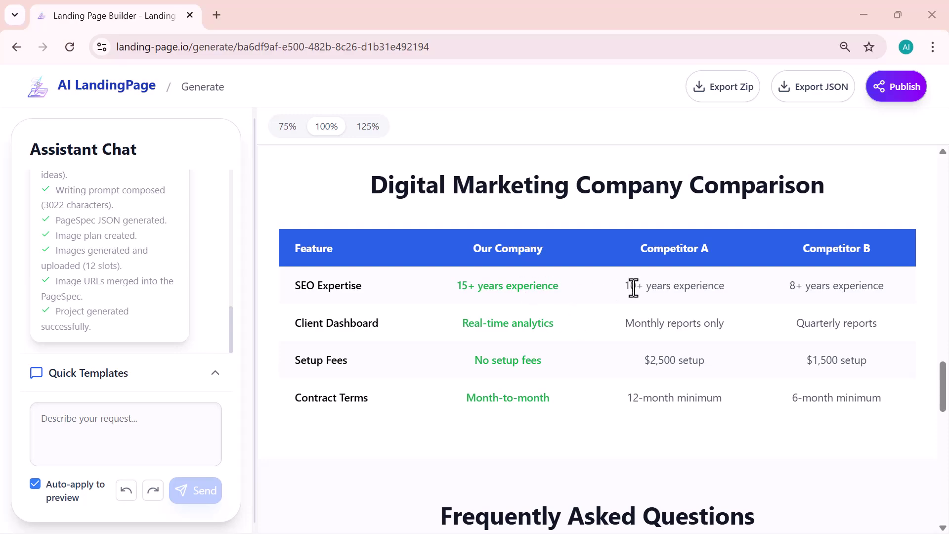
{"action": "scroll", "coordinate": [571, 323], "scroll_direction": "down", "scroll_amount": 1}
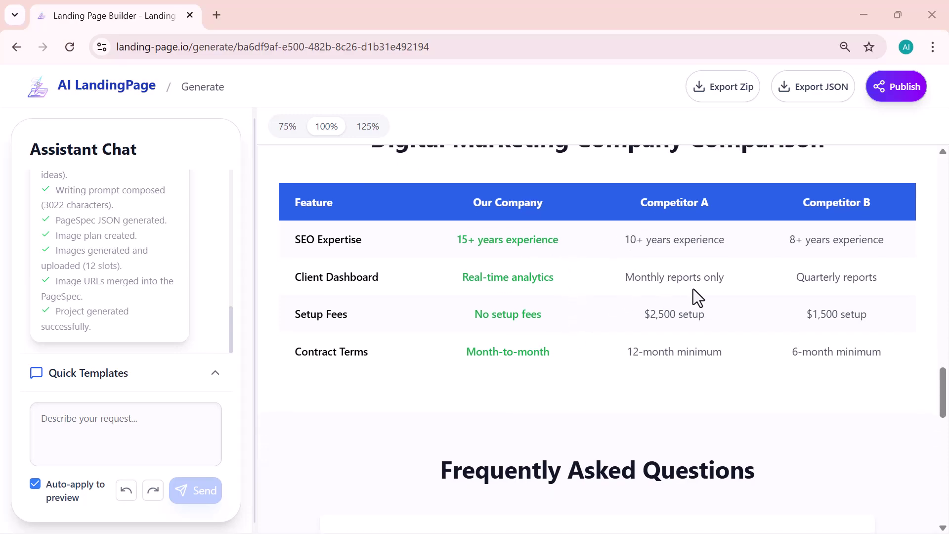
{"action": "scroll", "coordinate": [687, 330], "scroll_direction": "down", "scroll_amount": 5}
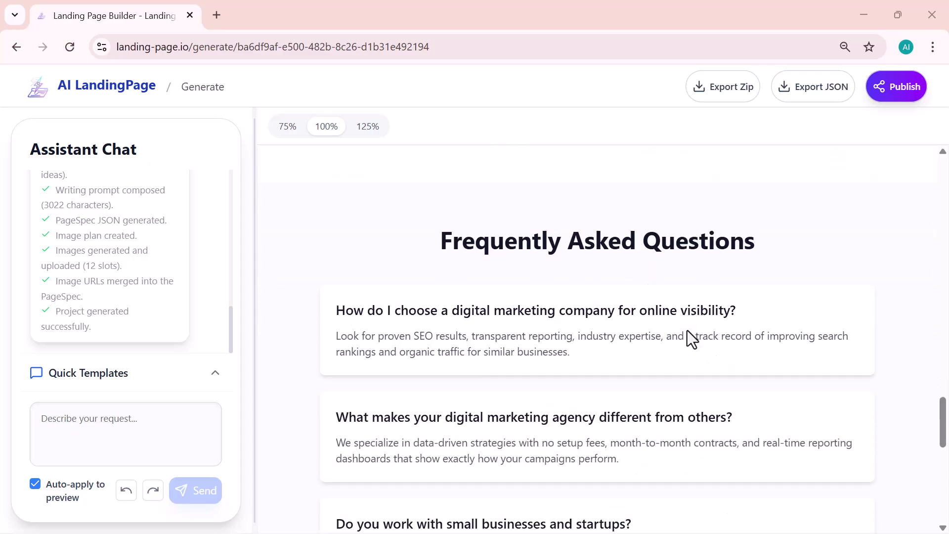
{"action": "scroll", "coordinate": [596, 302], "scroll_direction": "down", "scroll_amount": 5}
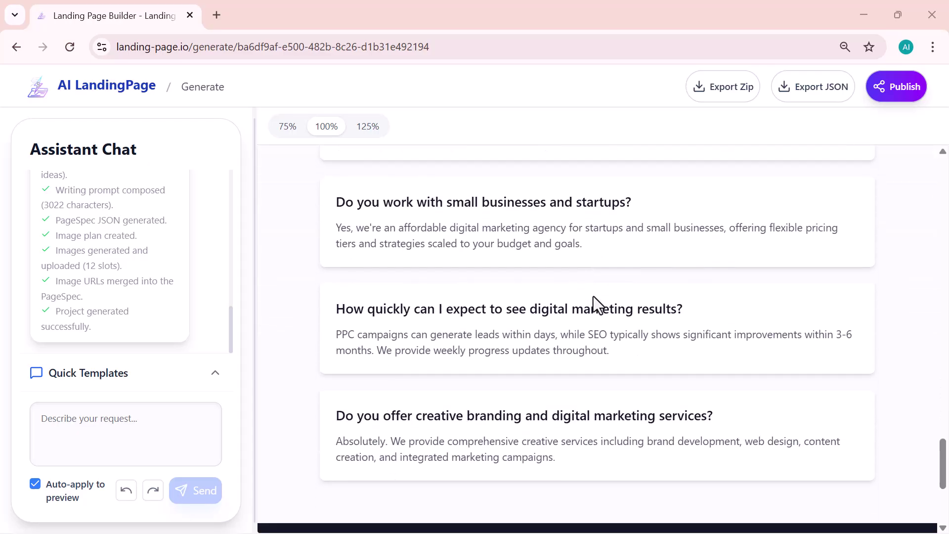
{"action": "scroll", "coordinate": [536, 314], "scroll_direction": "down", "scroll_amount": 4}
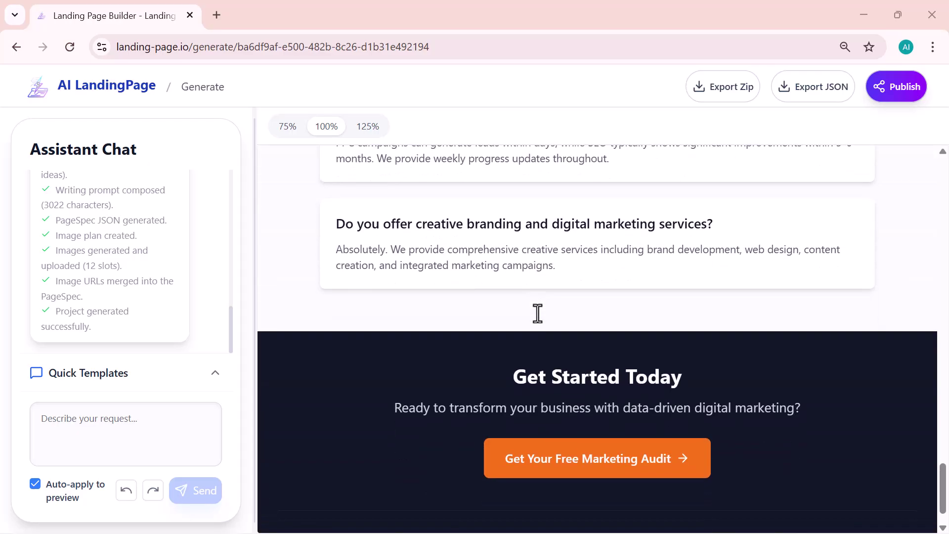
{"action": "scroll", "coordinate": [538, 314], "scroll_direction": "down", "scroll_amount": 1}
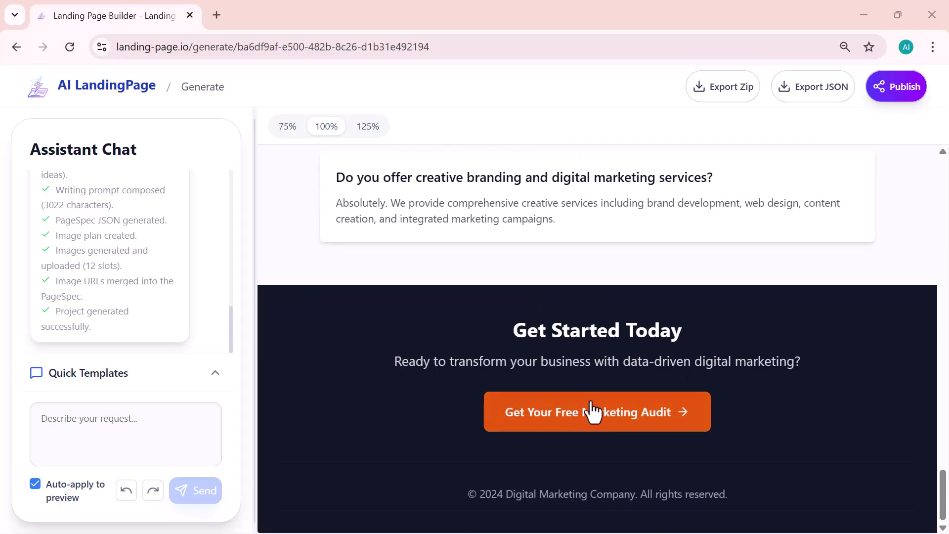
{"action": "scroll", "coordinate": [326, 390], "scroll_direction": "up", "scroll_amount": 20}
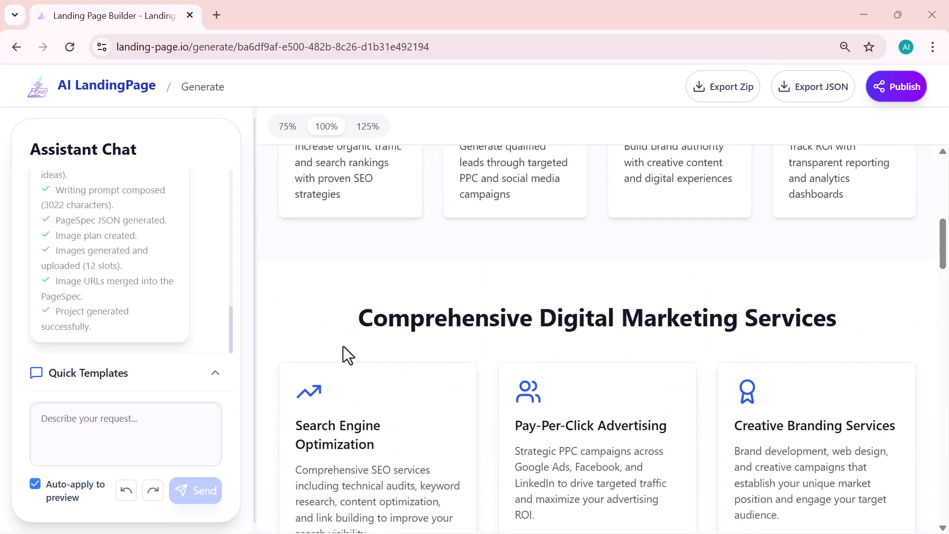
{"action": "scroll", "coordinate": [423, 231], "scroll_direction": "up", "scroll_amount": 10}
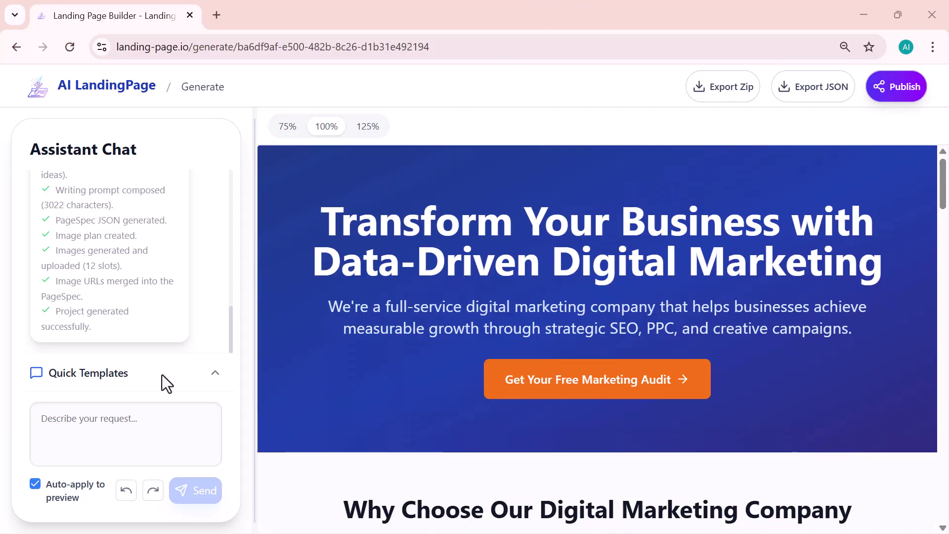
Step: Send the quick request 'Optimize the text and labels for clarity.' to the AI
{"action": "left_click", "coordinate": [110, 413]}
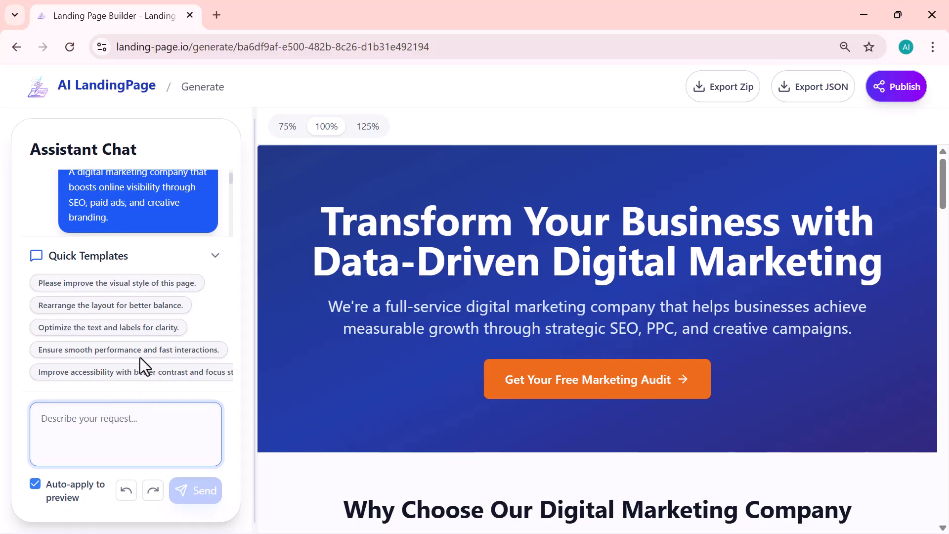
{"action": "left_click", "coordinate": [110, 328]}
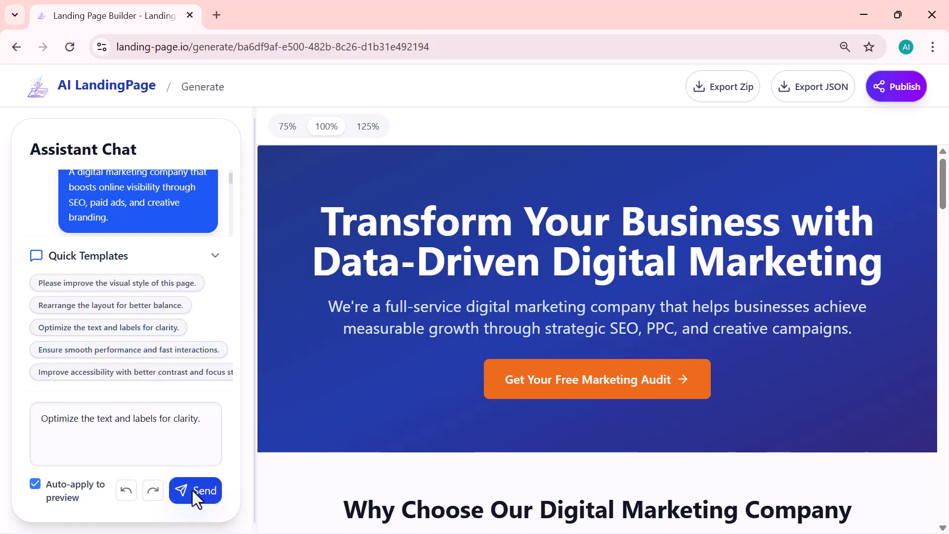
{"action": "left_click", "coordinate": [196, 494]}
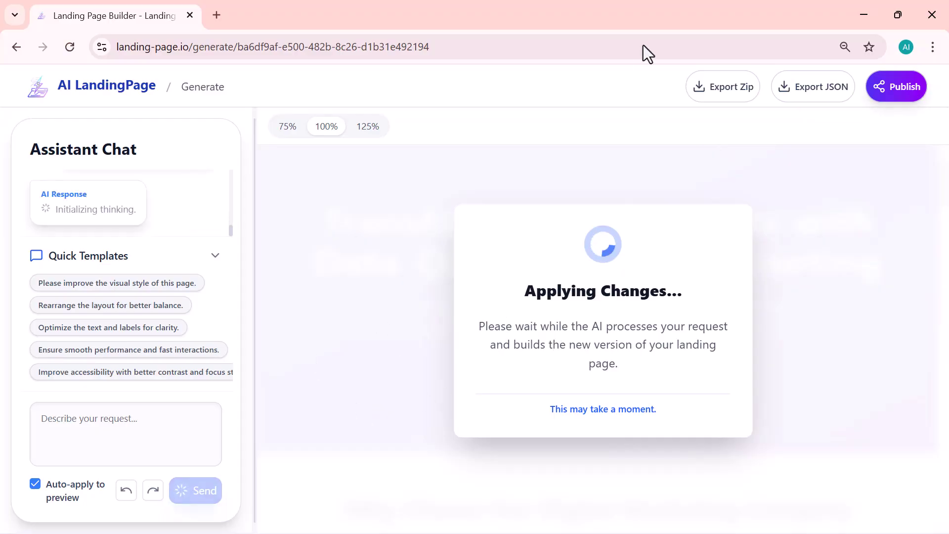
{"action": "scroll", "coordinate": [622, 311], "scroll_direction": "down", "scroll_amount": 3}
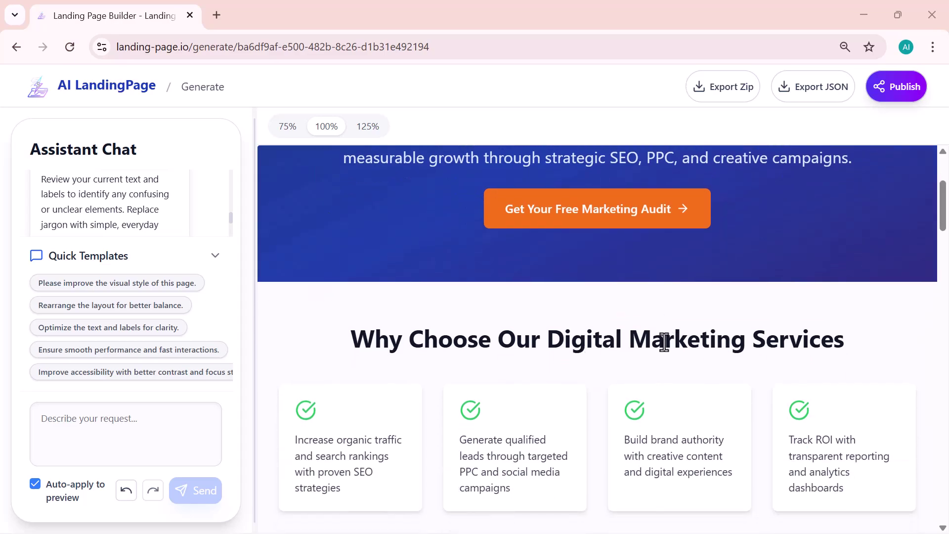
{"action": "scroll", "coordinate": [663, 340], "scroll_direction": "down", "scroll_amount": 6}
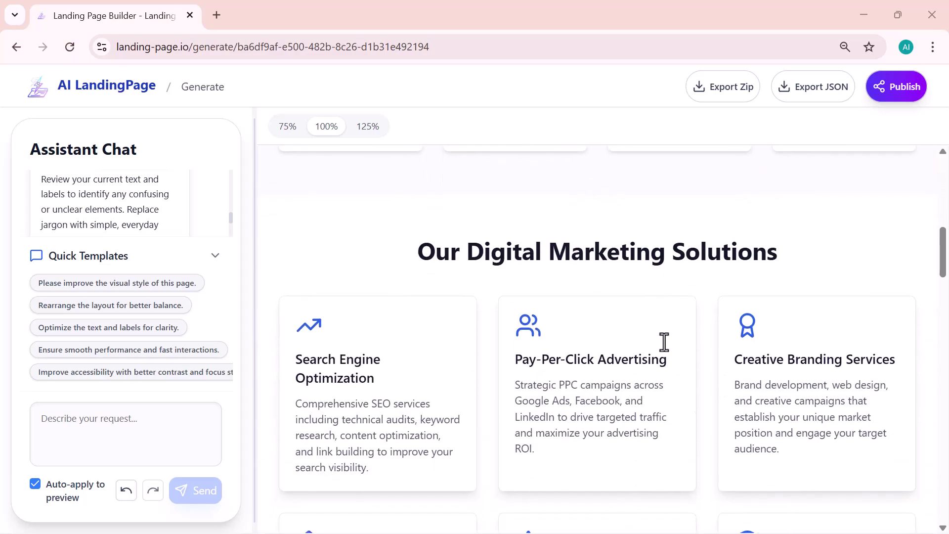
{"action": "scroll", "coordinate": [663, 342], "scroll_direction": "down", "scroll_amount": 8}
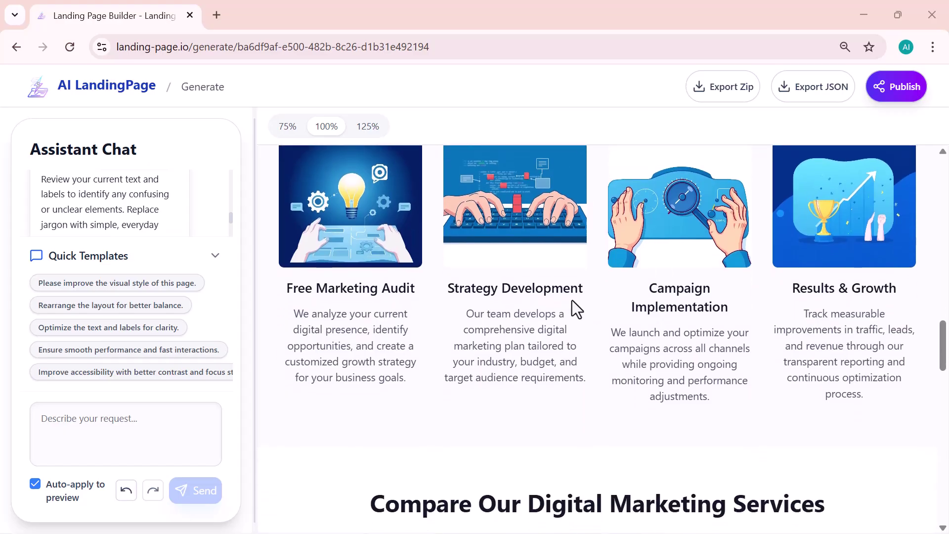
{"action": "scroll", "coordinate": [529, 267], "scroll_direction": "up", "scroll_amount": 1}
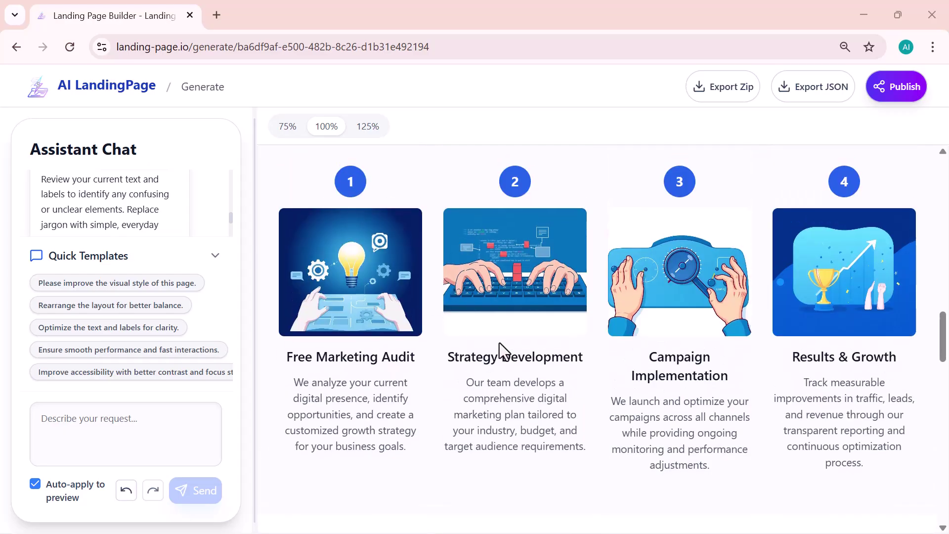
{"action": "scroll", "coordinate": [515, 367], "scroll_direction": "down", "scroll_amount": 15}
{"action": "scroll", "coordinate": [515, 367], "scroll_direction": "down", "scroll_amount": 10}
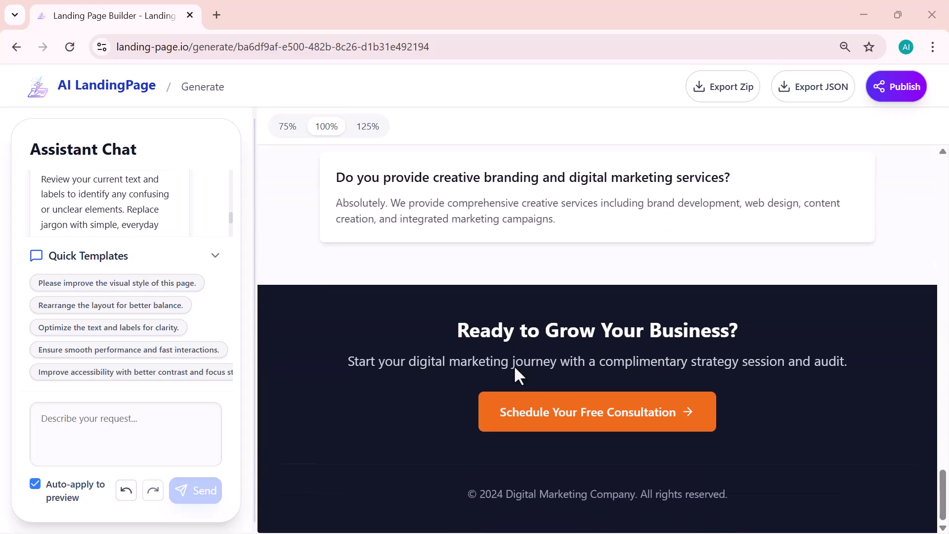
{"action": "scroll", "coordinate": [514, 365], "scroll_direction": "up", "scroll_amount": 20}
{"action": "scroll", "coordinate": [515, 367], "scroll_direction": "up", "scroll_amount": 20}
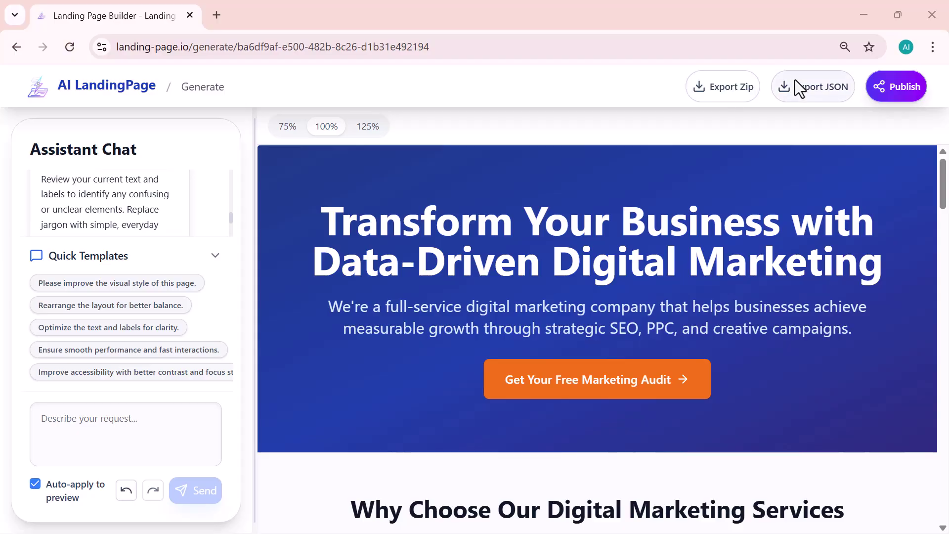
Step: Export the landing page as project_files.zip and show it in its download folder
{"action": "left_click", "coordinate": [728, 90]}
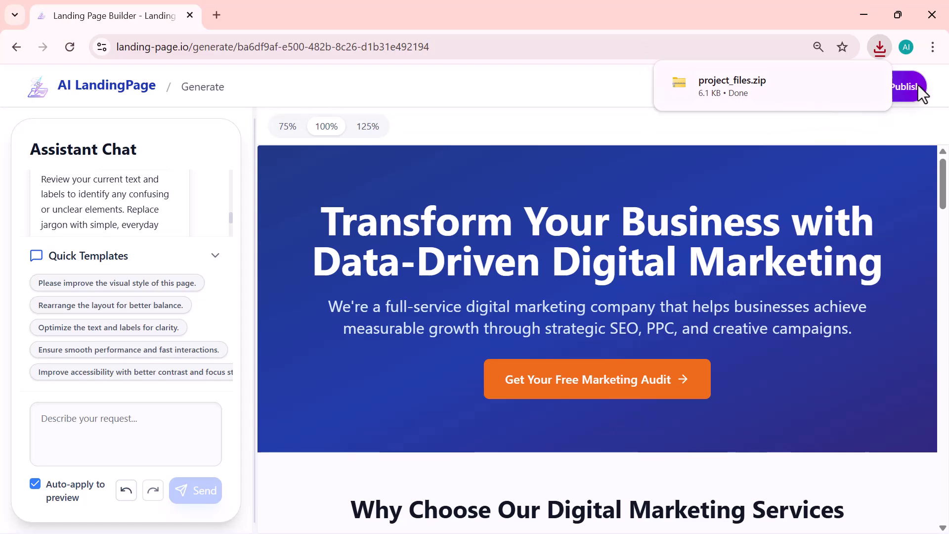
{"action": "left_click", "coordinate": [838, 82]}
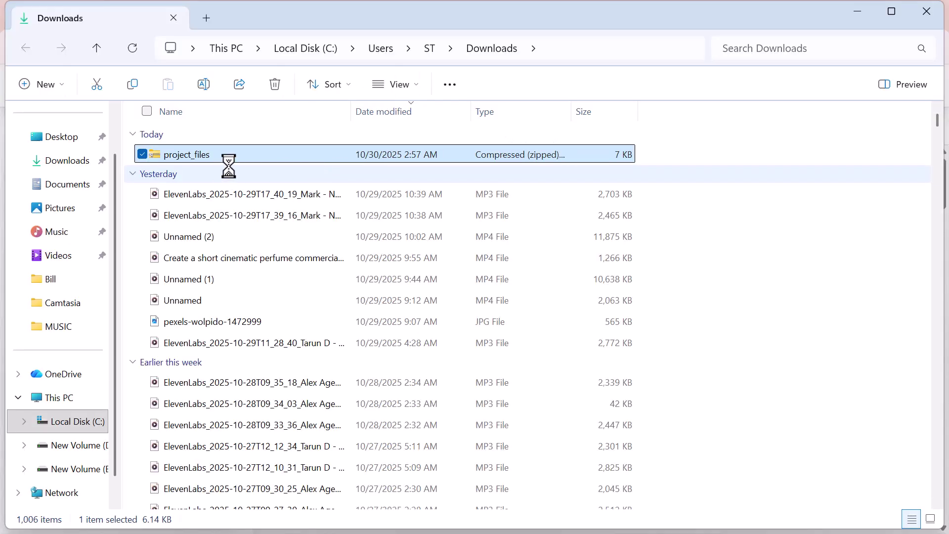
Step: Open the project_files archive in Downloads to view its contents
{"action": "double_click", "coordinate": [239, 156]}
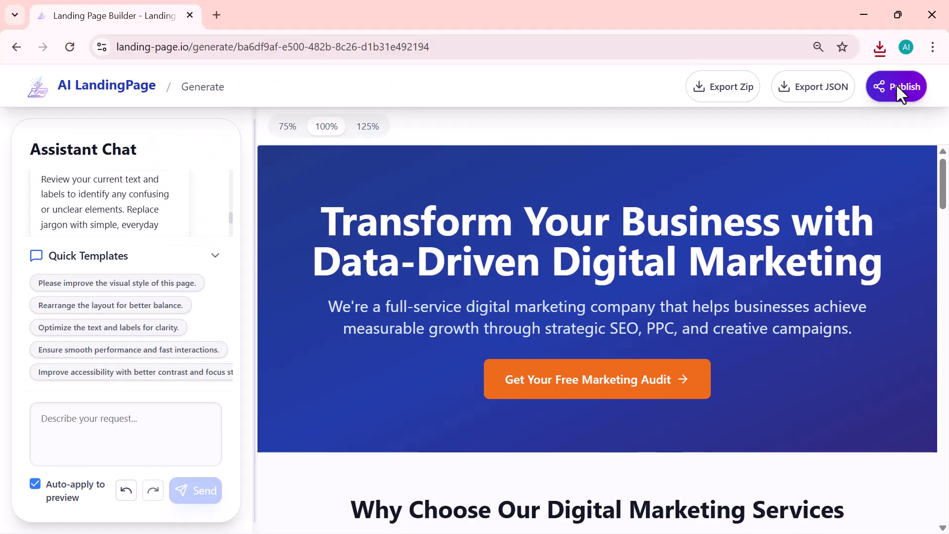
Step: Publish the landing page to a public share link
{"action": "left_click", "coordinate": [896, 85]}
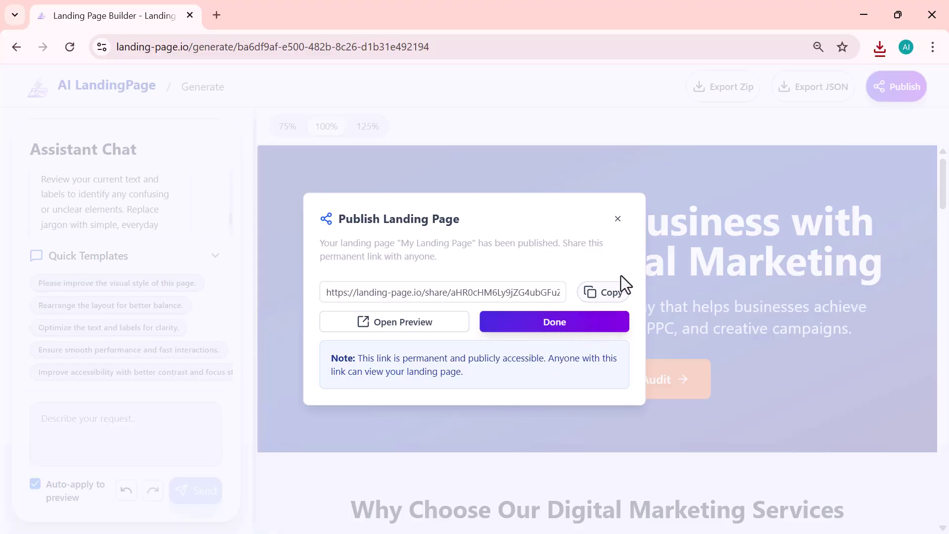
Step: Close the Publish Landing Page confirmation after reviewing the share link
{"action": "left_click", "coordinate": [618, 218]}
{"action": "scroll", "coordinate": [586, 273], "scroll_direction": "down", "scroll_amount": 2}
{"action": "scroll", "coordinate": [586, 273], "scroll_direction": "up", "scroll_amount": 1}
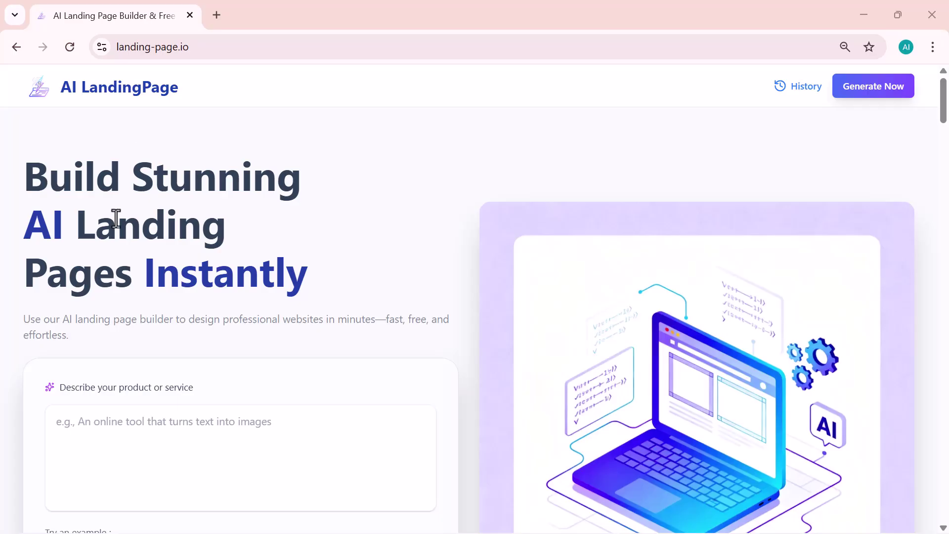
Step: Scroll down through the landing-page.io home page's steps and feature sections
{"action": "scroll", "coordinate": [198, 228], "scroll_direction": "down", "scroll_amount": 1}
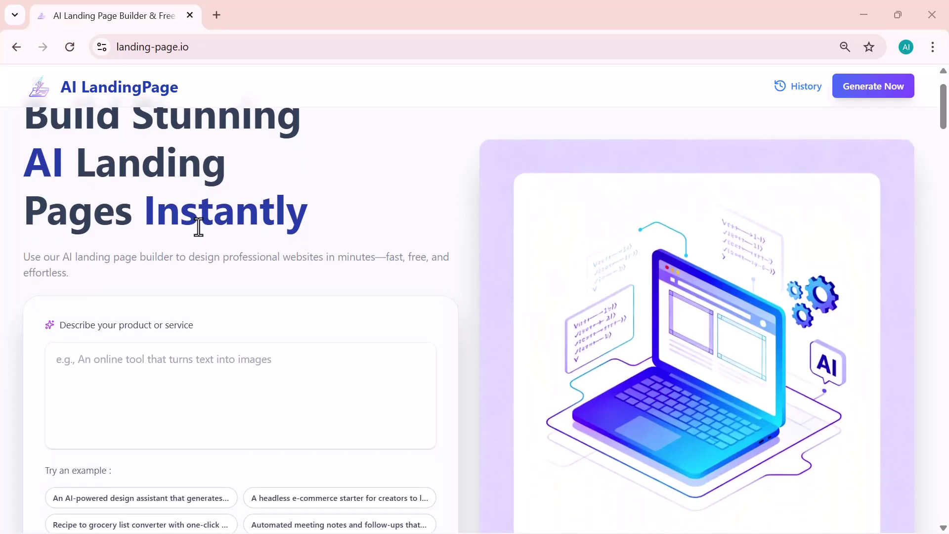
{"action": "scroll", "coordinate": [198, 228], "scroll_direction": "down", "scroll_amount": 1}
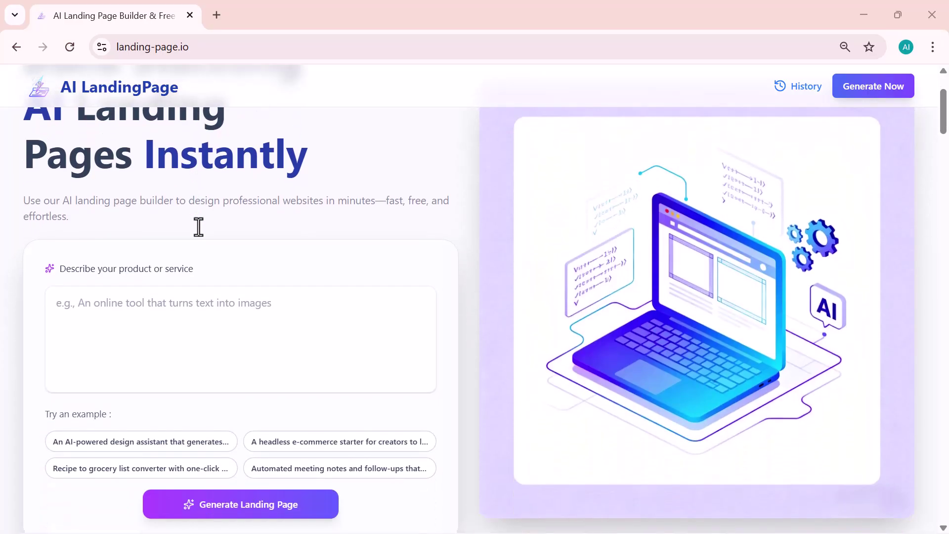
{"action": "scroll", "coordinate": [198, 227], "scroll_direction": "down", "scroll_amount": 1}
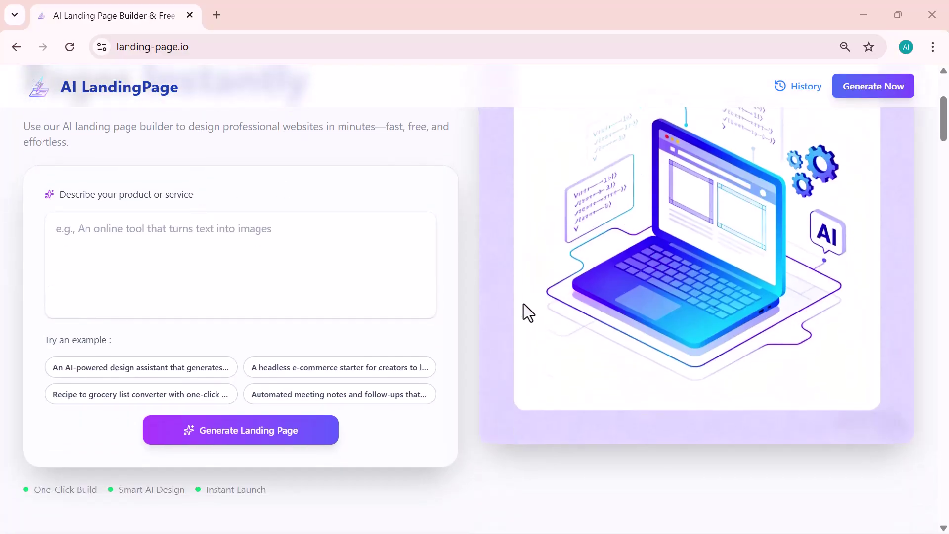
{"action": "scroll", "coordinate": [523, 303], "scroll_direction": "down", "scroll_amount": 2}
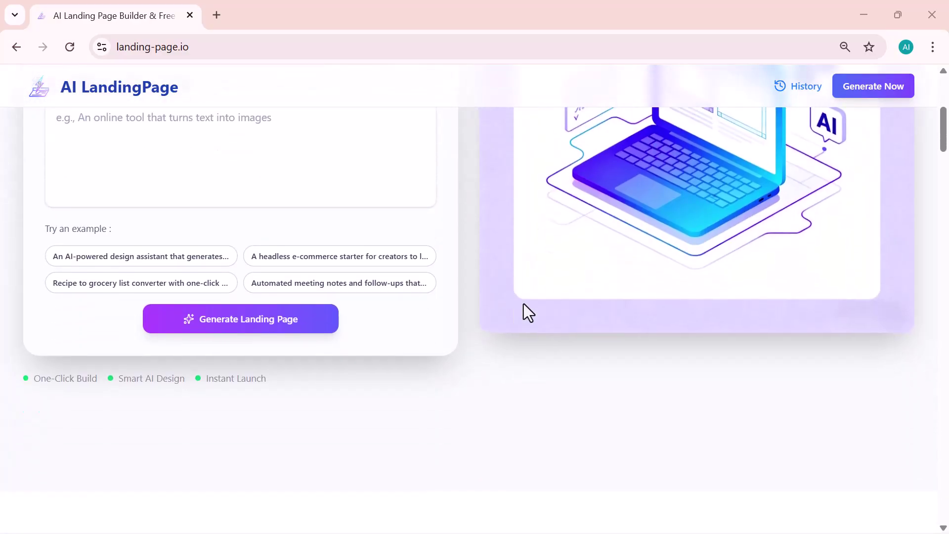
{"action": "scroll", "coordinate": [523, 304], "scroll_direction": "down", "scroll_amount": 3}
{"action": "scroll", "coordinate": [524, 304], "scroll_direction": "down", "scroll_amount": 4}
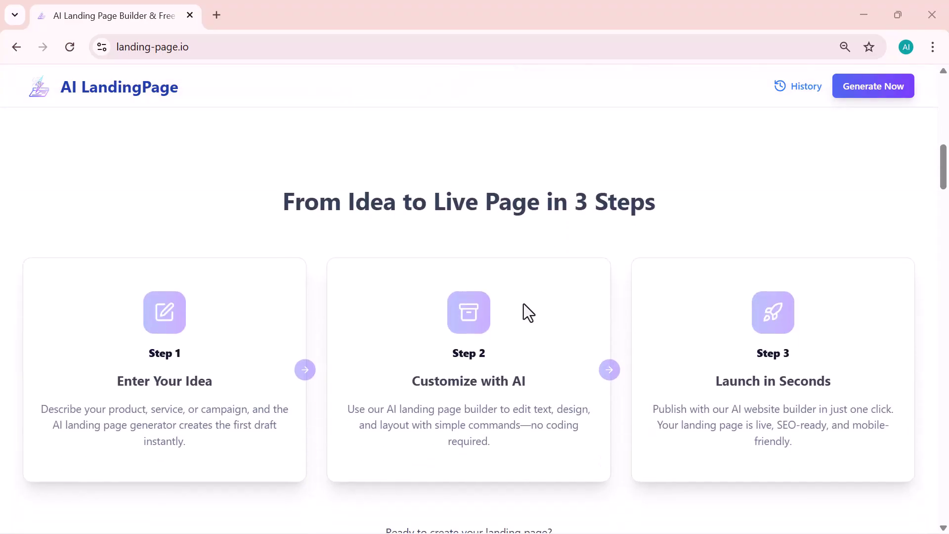
{"action": "scroll", "coordinate": [524, 303], "scroll_direction": "down", "scroll_amount": 2}
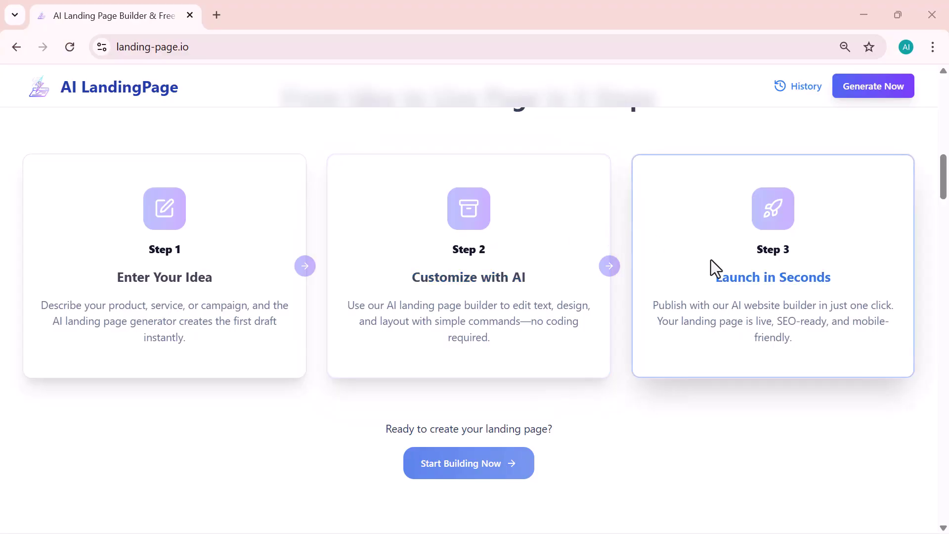
{"action": "scroll", "coordinate": [710, 259], "scroll_direction": "down", "scroll_amount": 1}
{"action": "scroll", "coordinate": [710, 259], "scroll_direction": "down", "scroll_amount": 6}
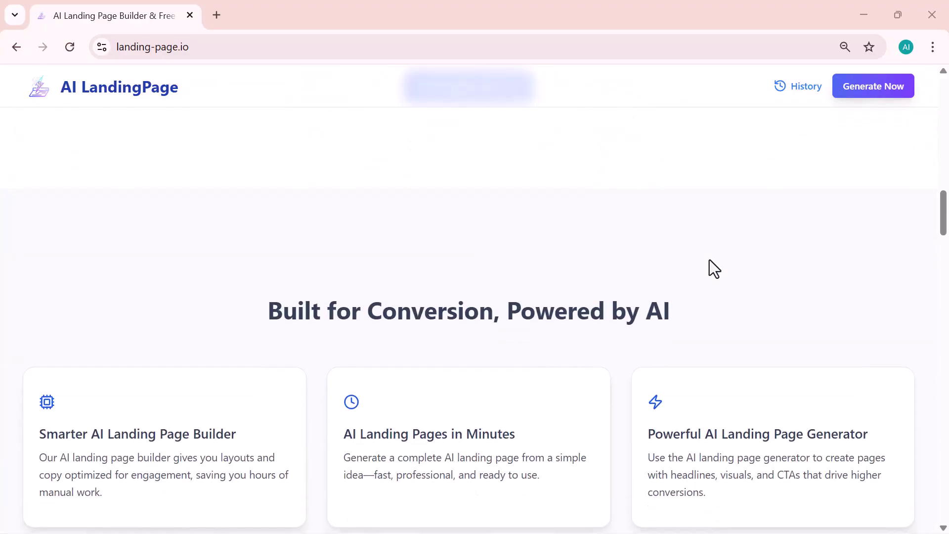
{"action": "scroll", "coordinate": [710, 261], "scroll_direction": "down", "scroll_amount": 6}
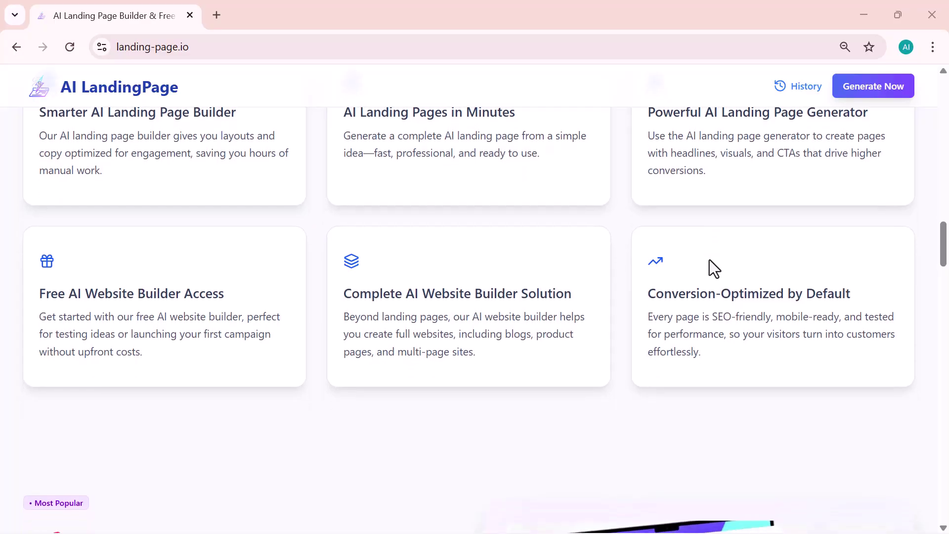